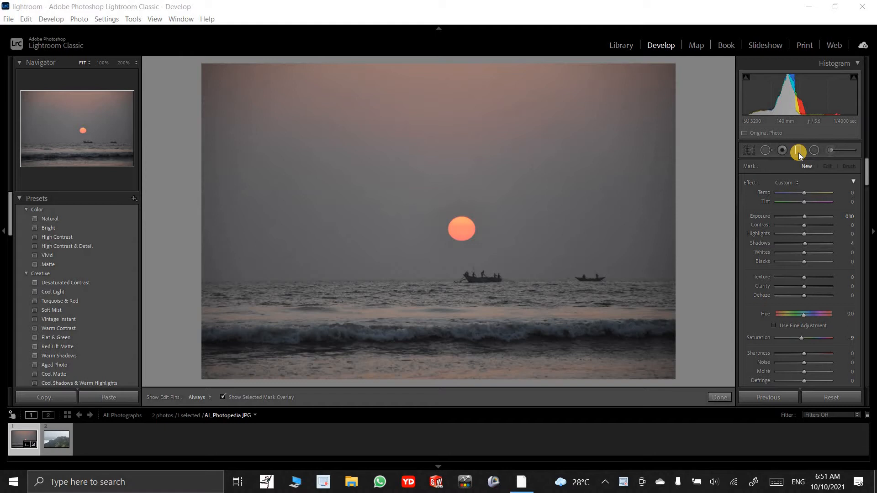
Start a new Graduated Filter mask and draw its gradient horizontally across the photo, with the full effect on the left side
{"action": "left_click", "coordinate": [798, 150]}
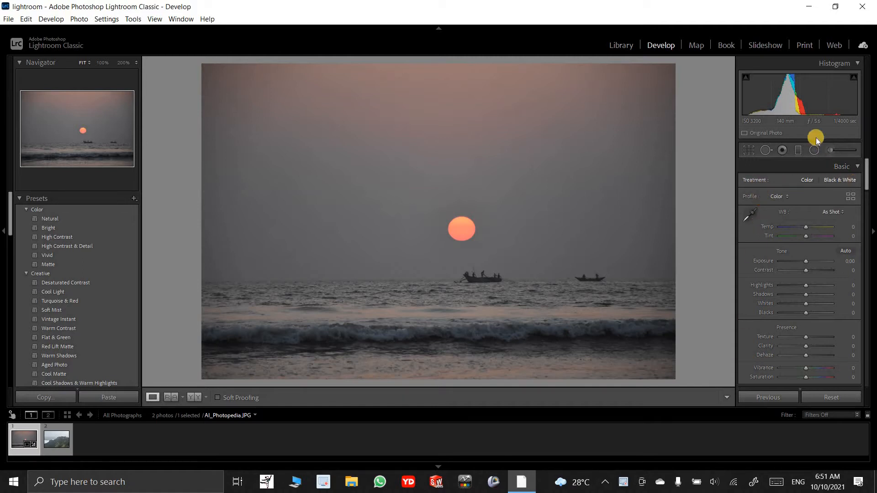
{"action": "left_click", "coordinate": [803, 149]}
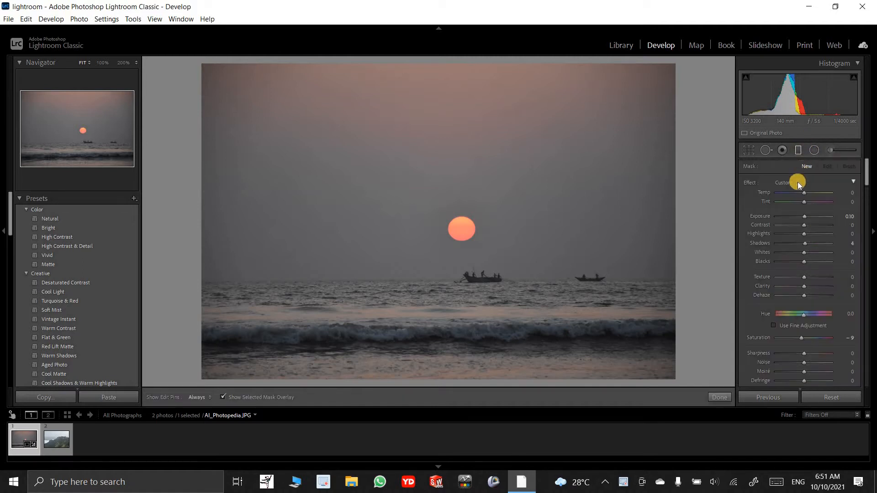
{"action": "left_click", "coordinate": [796, 150]}
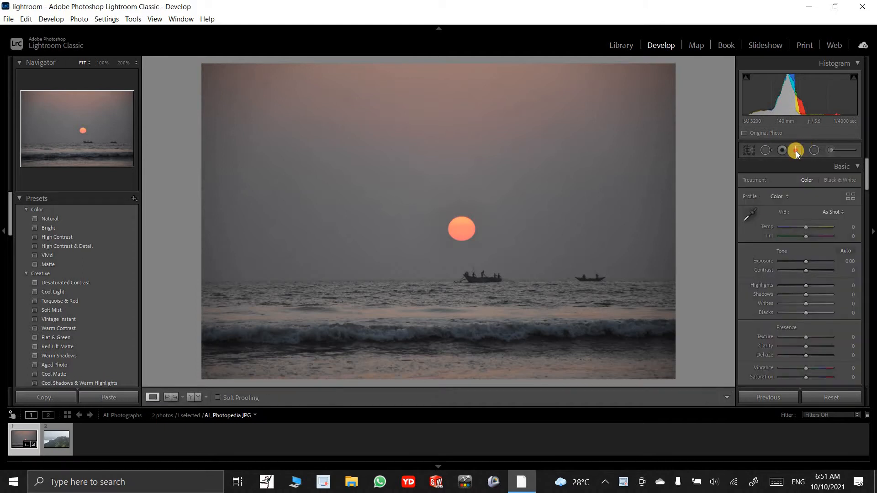
{"action": "left_click", "coordinate": [796, 151]}
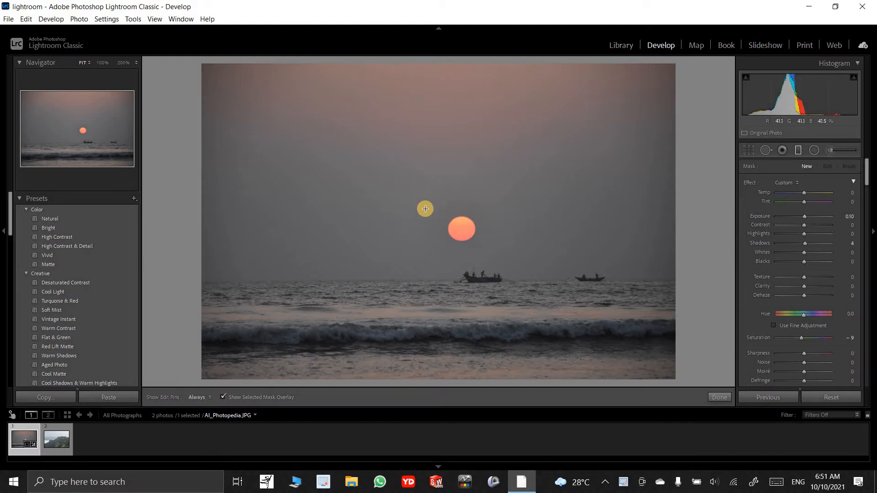
{"action": "left_click_drag", "start_coordinate": [346, 202], "coordinate": [488, 214]}
{"action": "left_click_drag", "start_coordinate": [542, 195], "coordinate": [614, 202]}
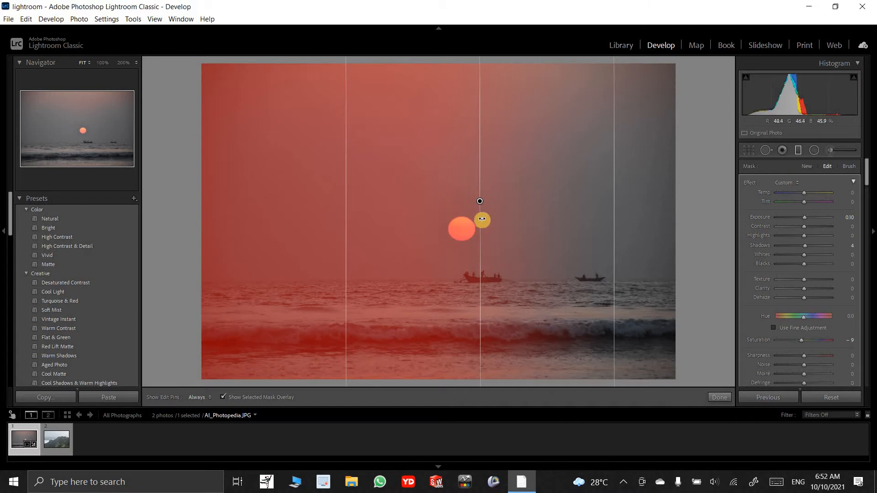
Widen the gradient, move its centre to the horizon and rotate it so its guide lines run level with the effect over the sky
{"action": "left_click_drag", "start_coordinate": [347, 230], "coordinate": [300, 233]}
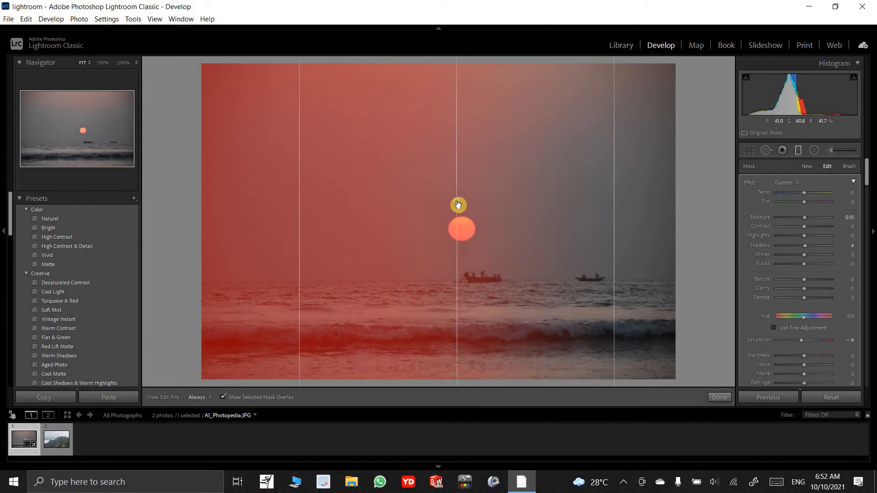
{"action": "left_click_drag", "start_coordinate": [473, 204], "coordinate": [513, 276]}
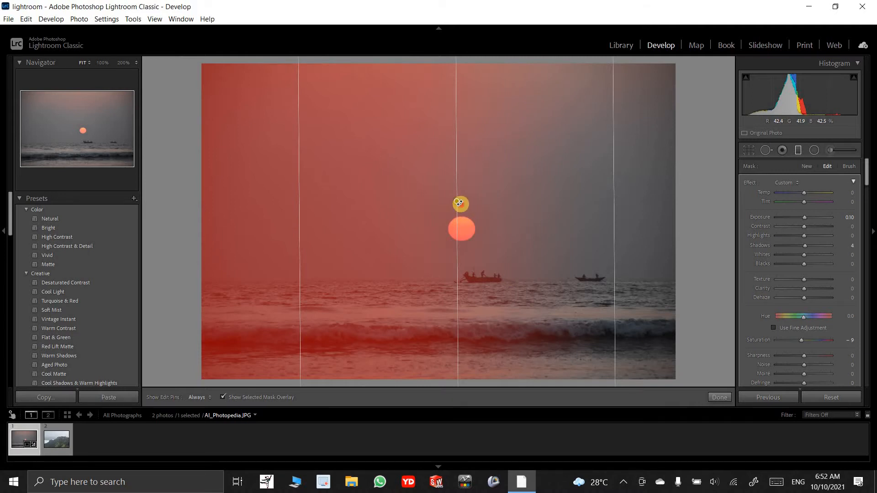
{"action": "left_click_drag", "start_coordinate": [459, 203], "coordinate": [465, 281]}
{"action": "left_click_drag", "start_coordinate": [608, 284], "coordinate": [647, 282]}
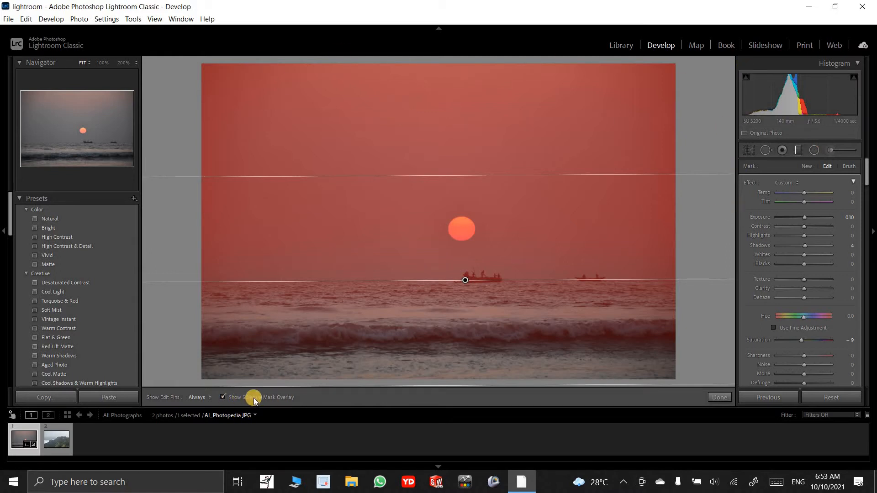
Hide the selected mask overlay and set the graduated filter's exposure to −1.18
{"action": "left_click", "coordinate": [222, 399]}
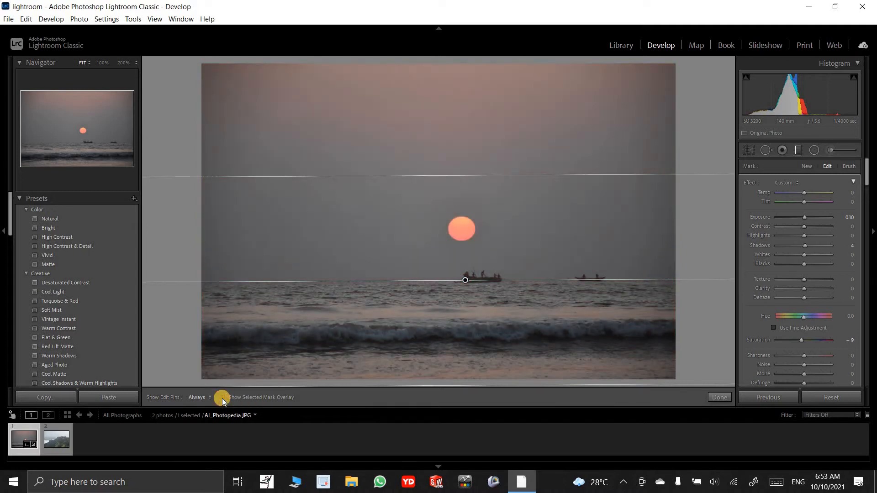
{"action": "left_click", "coordinate": [222, 398]}
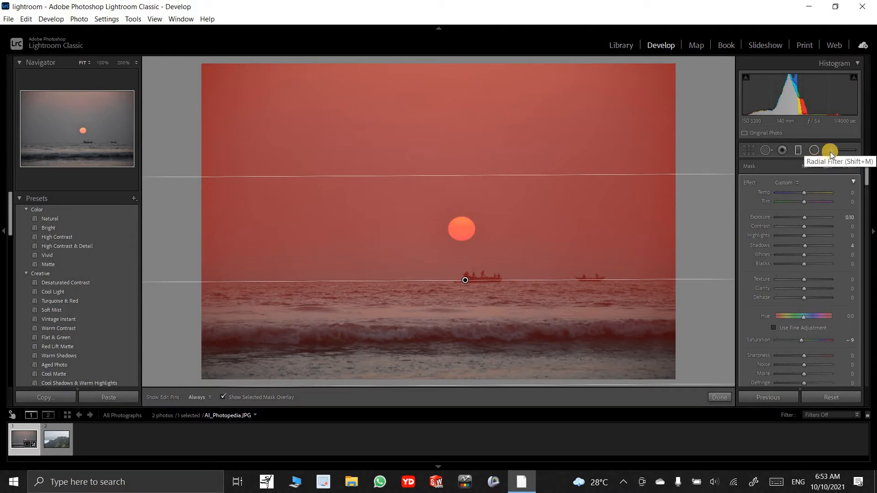
{"action": "left_click", "coordinate": [223, 395]}
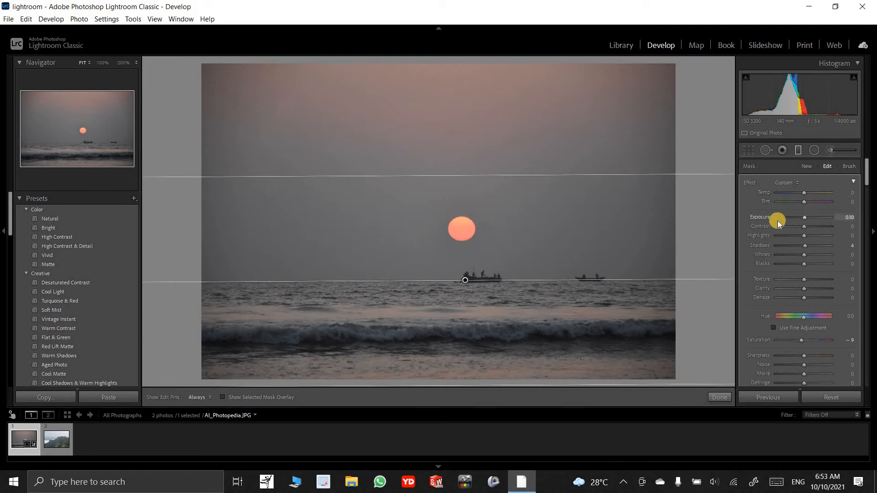
{"action": "left_click_drag", "start_coordinate": [805, 218], "coordinate": [797, 216]}
{"action": "double_click", "coordinate": [805, 217]}
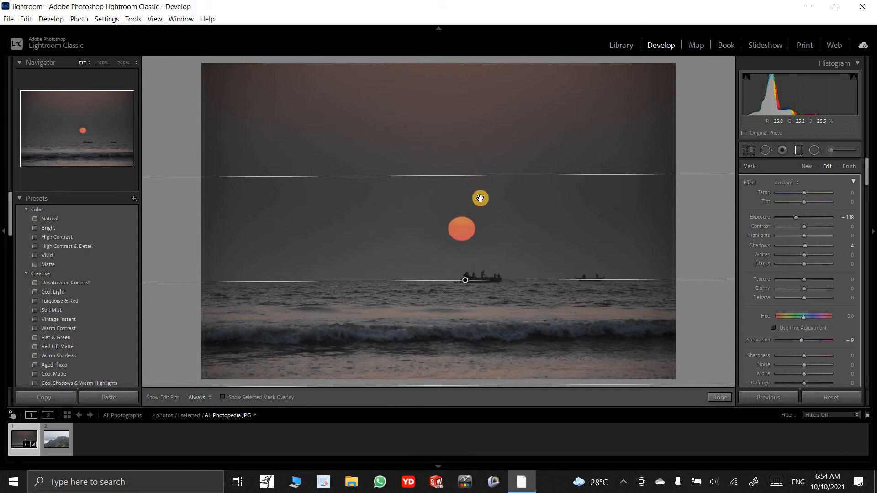
Narrow the gradient's transition and recentre it on the horizon, with its outer lines near the sun and the breaking wave
{"action": "mouse_move", "coordinate": [480, 178]}
{"action": "left_mouse_down"}
{"action": "mouse_move", "coordinate": [484, 190]}
{"action": "mouse_move", "coordinate": [486, 176]}
{"action": "left_mouse_up"}
{"action": "left_click_drag", "start_coordinate": [456, 385], "coordinate": [458, 291]}
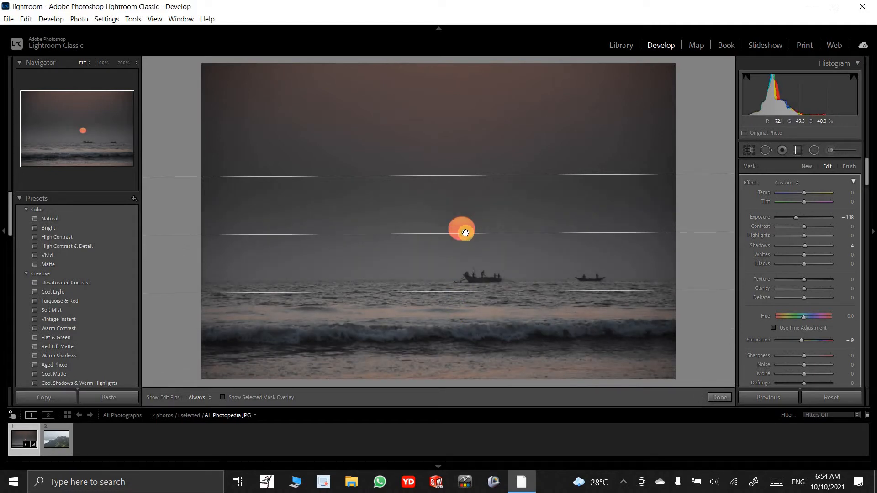
{"action": "left_click_drag", "start_coordinate": [465, 248], "coordinate": [462, 277]}
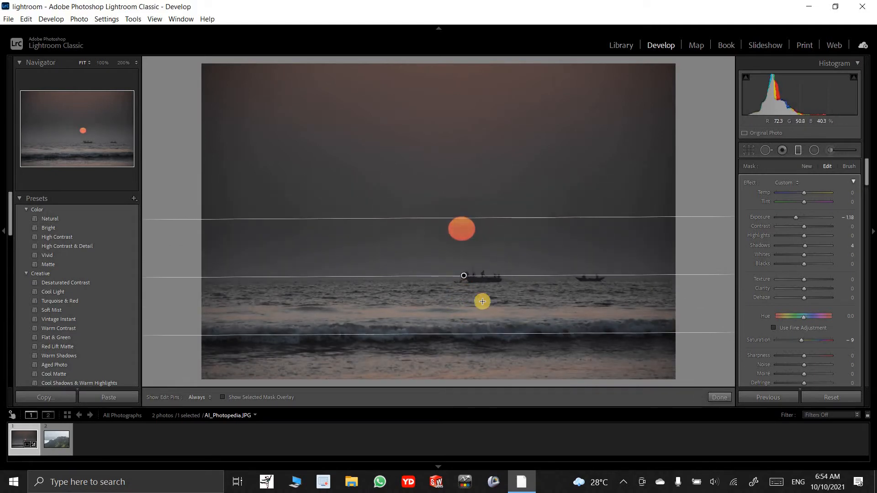
{"action": "left_click_drag", "start_coordinate": [485, 337], "coordinate": [471, 324]}
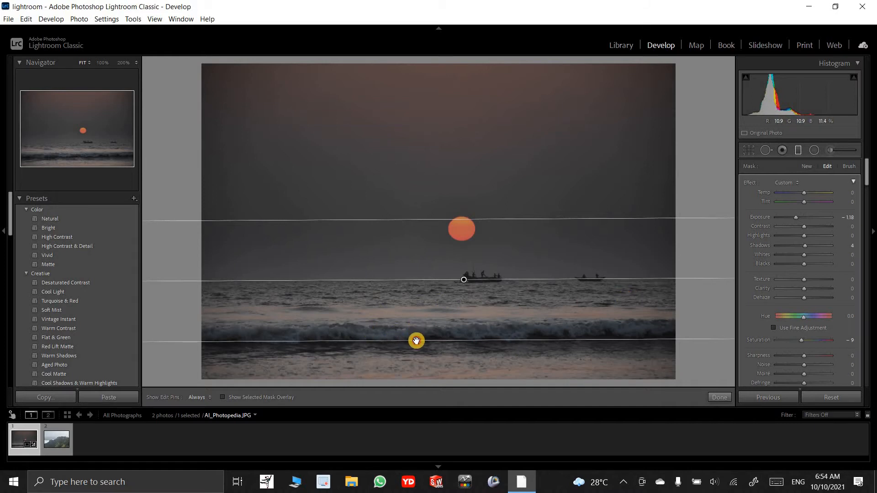
{"action": "mouse_move", "coordinate": [415, 341]}
{"action": "left_mouse_down"}
{"action": "mouse_move", "coordinate": [417, 288]}
{"action": "mouse_move", "coordinate": [425, 319]}
{"action": "mouse_move", "coordinate": [423, 256]}
{"action": "mouse_move", "coordinate": [419, 344]}
{"action": "left_mouse_up"}
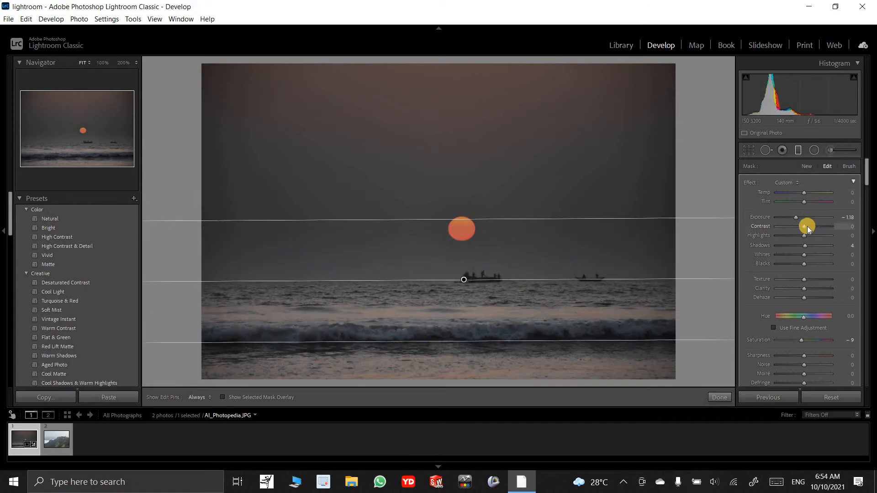
Set the graduated filter's contrast to 50, shadows to 24, whites to 24 and blacks to −4
{"action": "left_click_drag", "start_coordinate": [804, 226], "coordinate": [818, 226]}
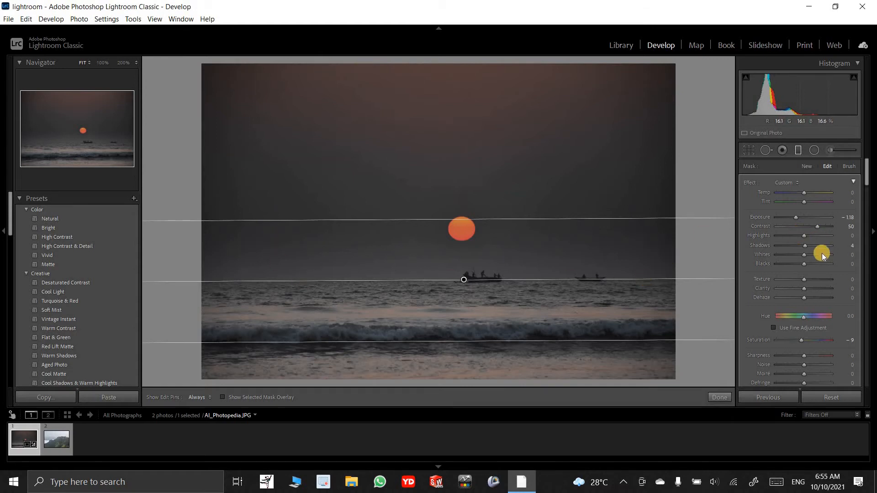
{"action": "left_click_drag", "start_coordinate": [804, 243], "coordinate": [811, 246]}
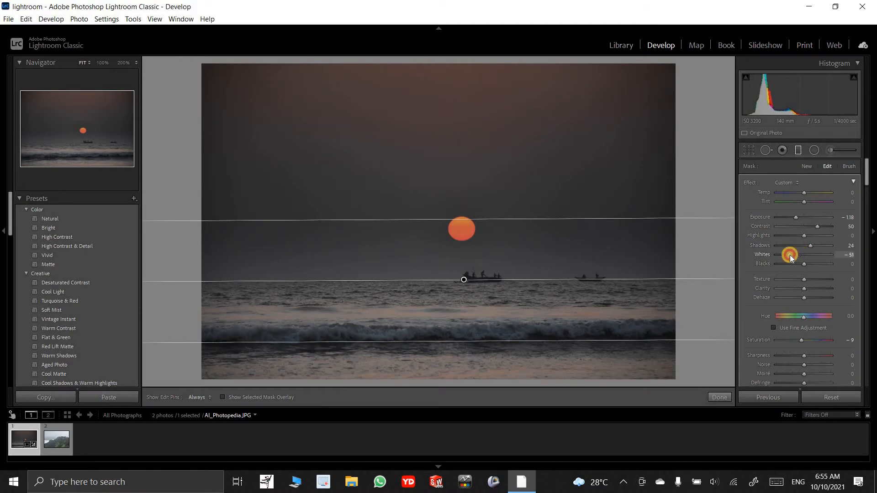
{"action": "left_click_drag", "start_coordinate": [790, 255], "coordinate": [804, 266]}
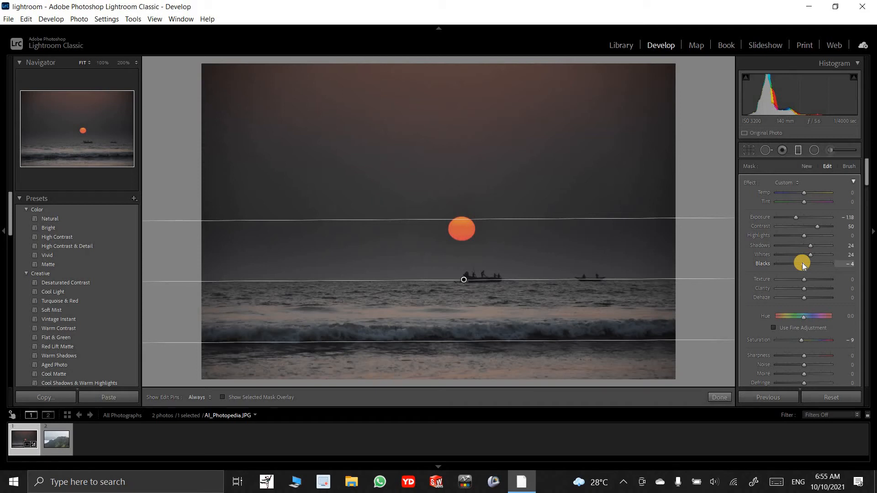
Set the graduated filter's texture to −23, clarity to 29, dehaze to 0 and saturation to 26
{"action": "left_click", "coordinate": [807, 280]}
{"action": "left_click_drag", "start_coordinate": [801, 287], "coordinate": [803, 289]}
{"action": "left_click", "coordinate": [810, 291]}
{"action": "left_click", "coordinate": [800, 300]}
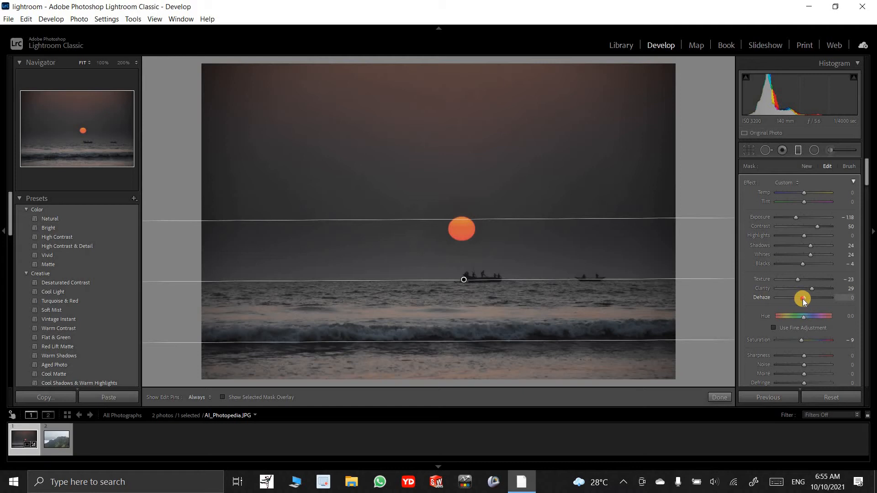
{"action": "mouse_move", "coordinate": [799, 298]}
{"action": "left_mouse_down"}
{"action": "mouse_move", "coordinate": [820, 300]}
{"action": "mouse_move", "coordinate": [807, 299]}
{"action": "left_mouse_up"}
{"action": "double_click", "coordinate": [802, 300]}
{"action": "left_click_drag", "start_coordinate": [806, 342], "coordinate": [811, 343]}
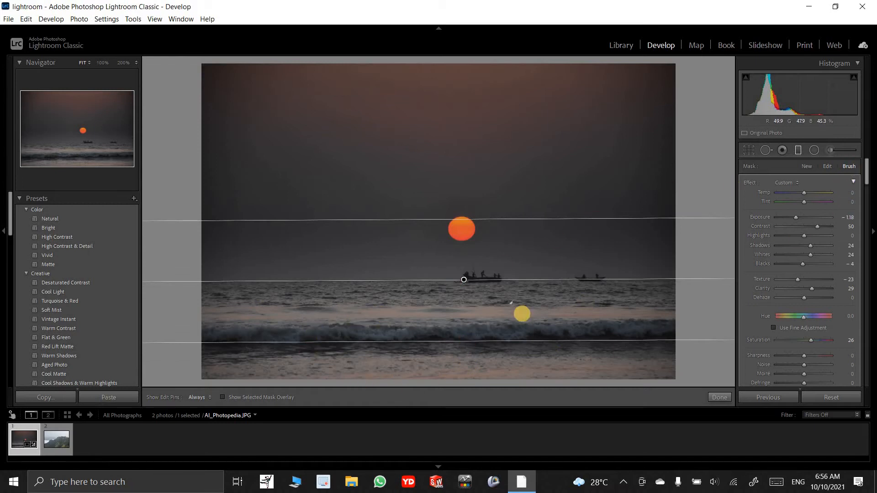
Paint the mask along the waves with the filter's brush at size 12, feather 100 and density 100
{"action": "scroll", "coordinate": [804, 223], "scroll_direction": "down", "scroll_amount": 3}
{"action": "scroll", "coordinate": [804, 224], "scroll_direction": "down", "scroll_amount": 3}
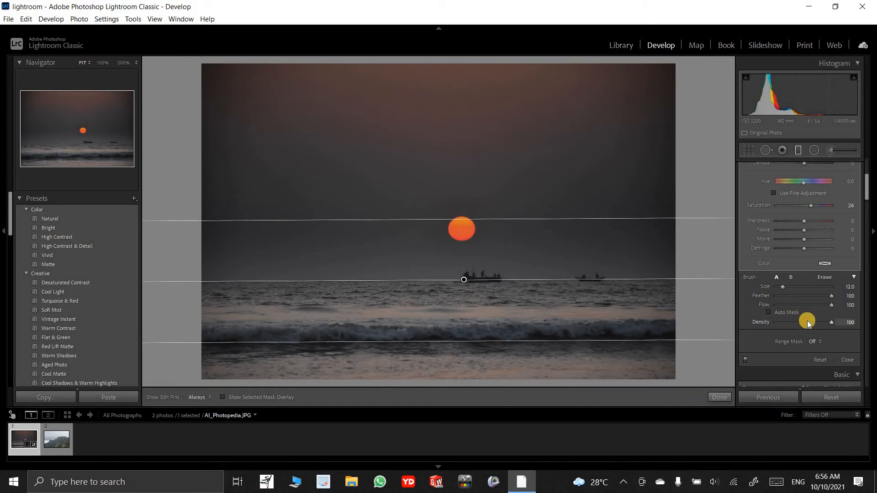
{"action": "left_click_drag", "start_coordinate": [803, 322], "coordinate": [845, 322]}
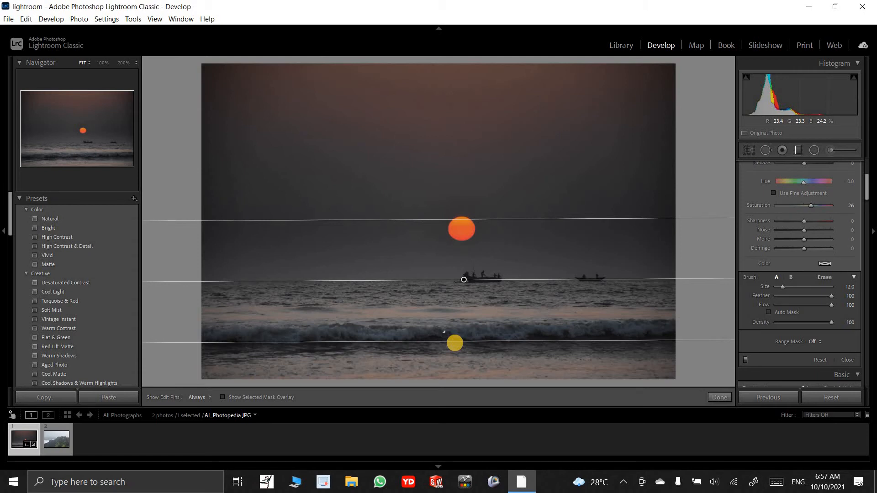
{"action": "left_click", "coordinate": [306, 321]}
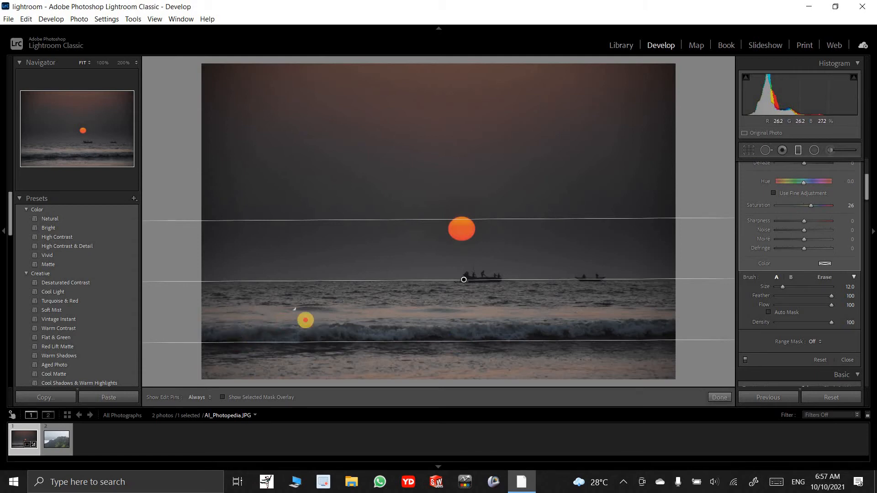
{"action": "left_click_drag", "start_coordinate": [306, 320], "coordinate": [640, 313]}
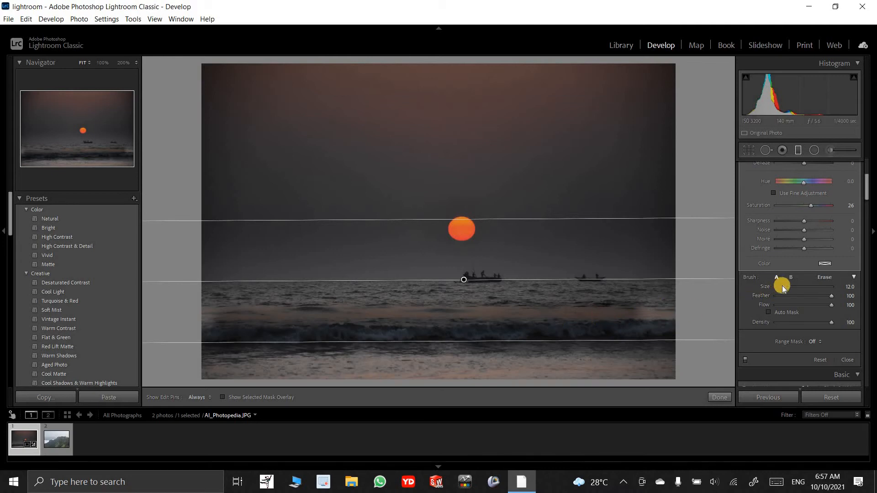
Try different brush feather amounts, toggle the edit pins off and on, and undo the brush strokes over the water
{"action": "left_click", "coordinate": [799, 296]}
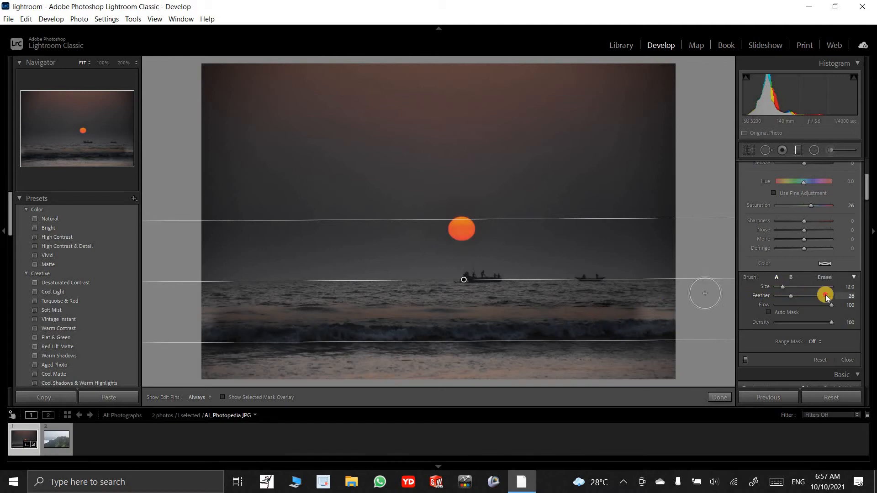
{"action": "mouse_move", "coordinate": [817, 296]}
{"action": "left_mouse_down"}
{"action": "mouse_move", "coordinate": [846, 297]}
{"action": "mouse_move", "coordinate": [780, 298]}
{"action": "left_mouse_up"}
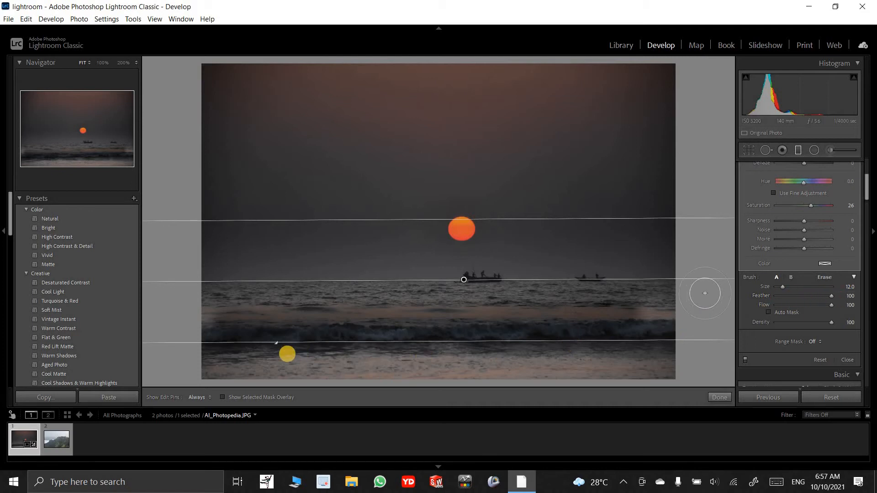
{"action": "key", "text": "h"}
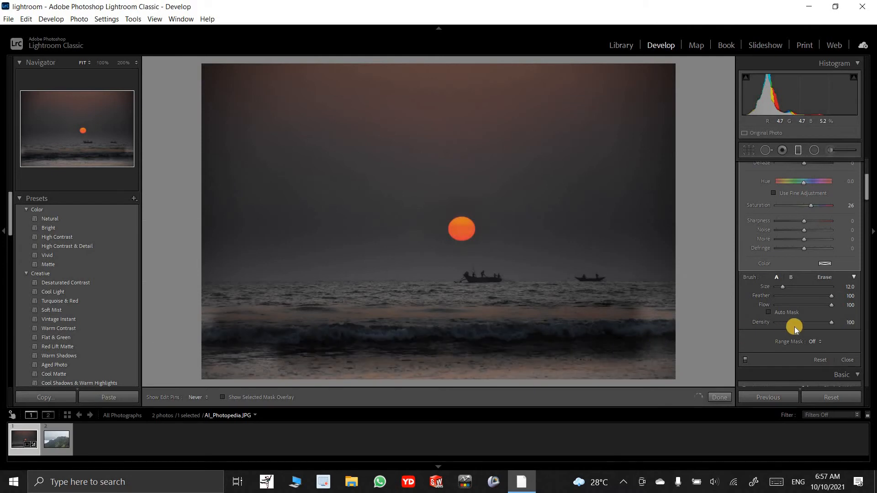
{"action": "key", "text": "h"}
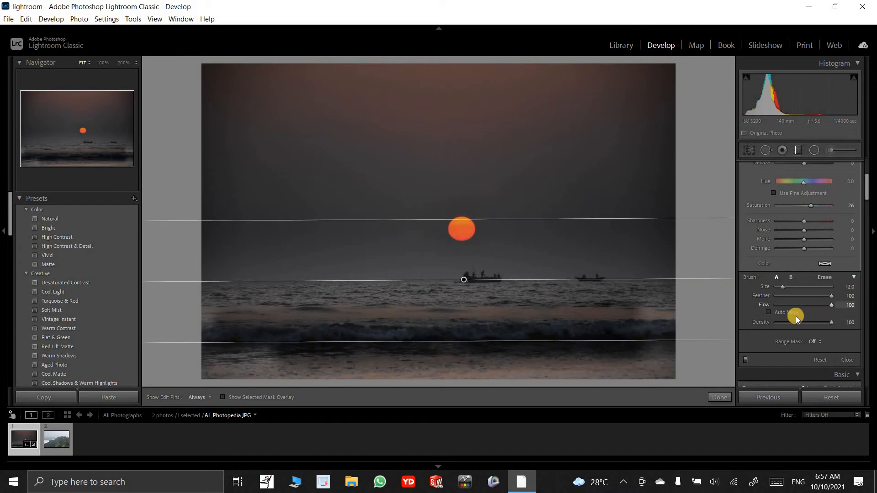
{"action": "key", "text": "ctrl+z"}
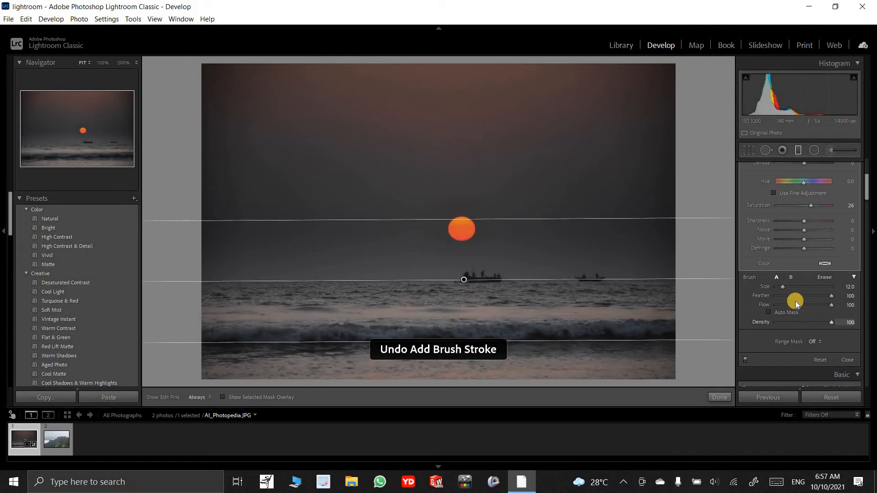
Try a hard-edged brush stroke with feather 0 along the breaking wave, and undo it
{"action": "left_click", "coordinate": [800, 297]}
{"action": "left_click_drag", "start_coordinate": [798, 297], "coordinate": [764, 298]}
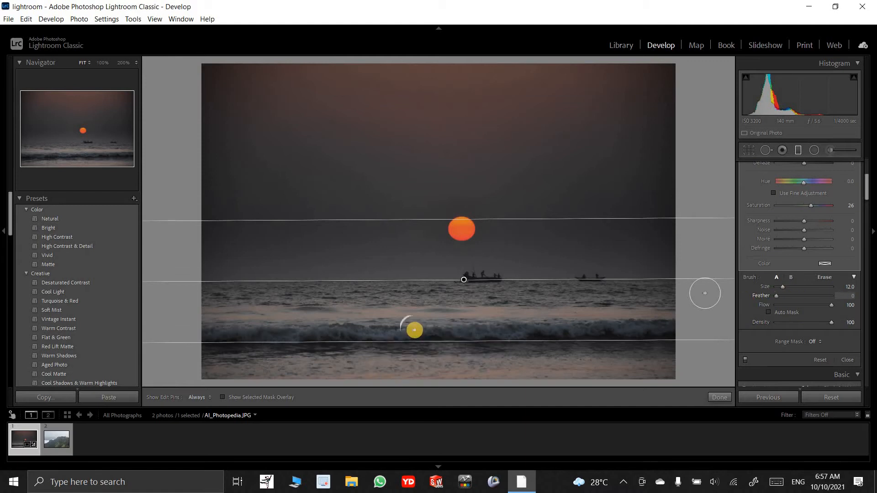
{"action": "left_click_drag", "start_coordinate": [365, 341], "coordinate": [552, 343]}
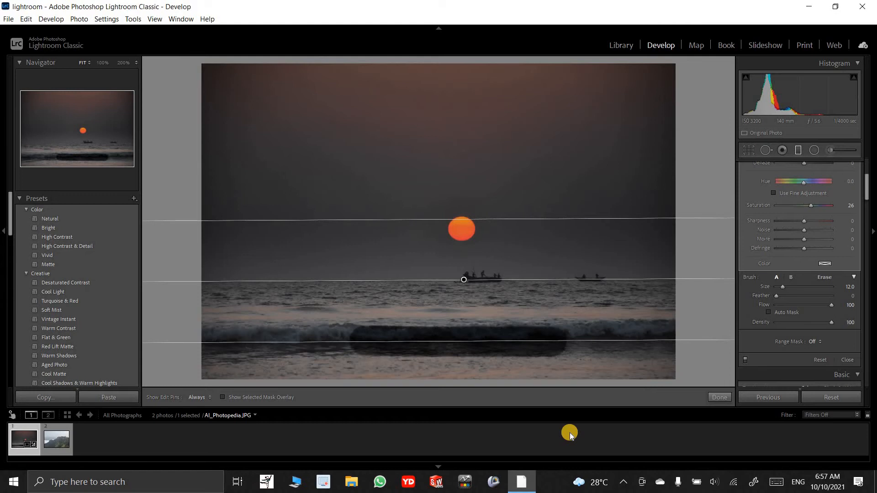
{"action": "key", "text": "ctrl+z"}
Set the brush size to 19.9, undo the filter's saturation change, and paint along the breaking wave with feather 100
{"action": "mouse_move", "coordinate": [788, 286]}
{"action": "left_mouse_down"}
{"action": "mouse_move", "coordinate": [822, 286]}
{"action": "mouse_move", "coordinate": [777, 299]}
{"action": "left_mouse_up"}
{"action": "key", "text": "ctrl+z"}
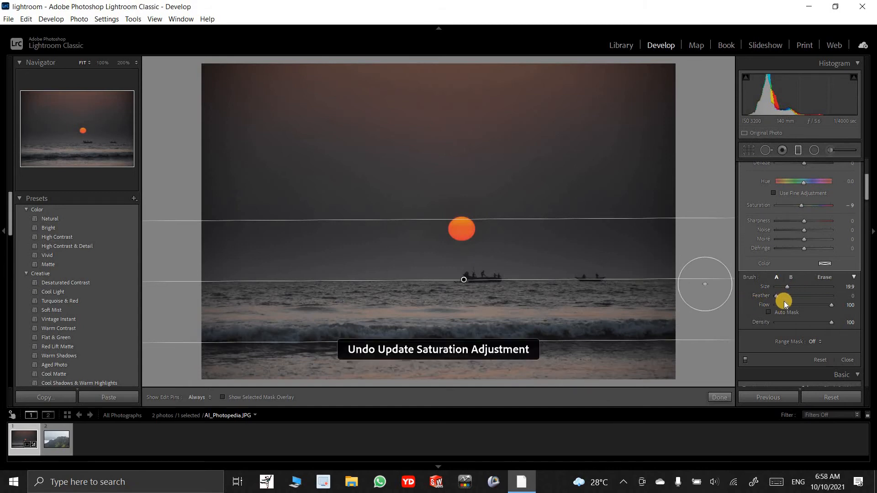
{"action": "left_click_drag", "start_coordinate": [782, 297], "coordinate": [848, 297]}
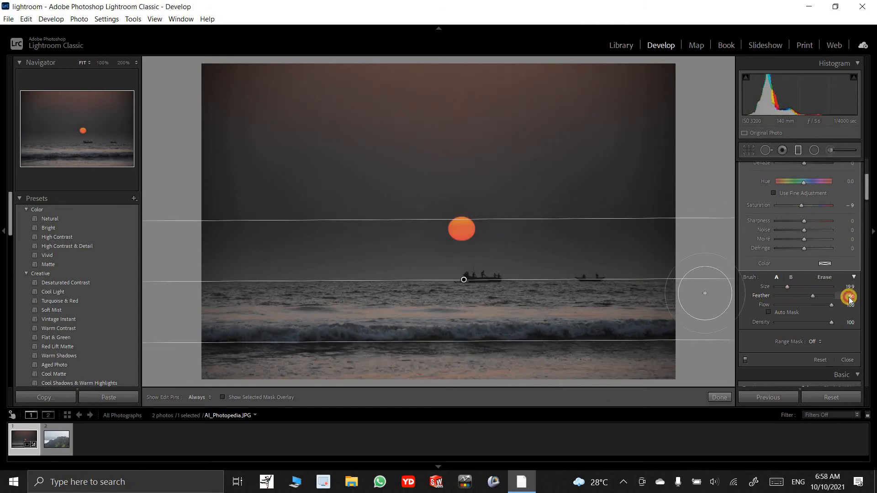
{"action": "left_click_drag", "start_coordinate": [469, 329], "coordinate": [574, 327]}
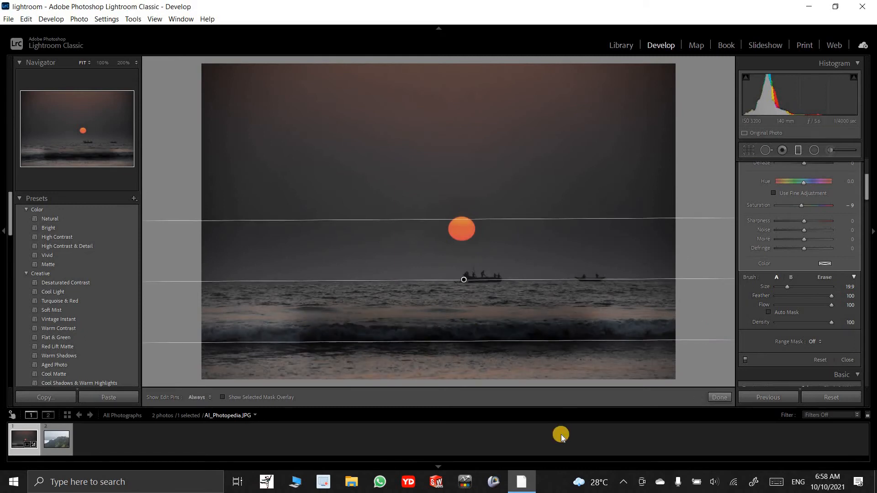
Undo the last brush stroke, set the brush flow to 1, and try a stroke along the breaking wave before undoing it
{"action": "key", "text": "ctrl+z"}
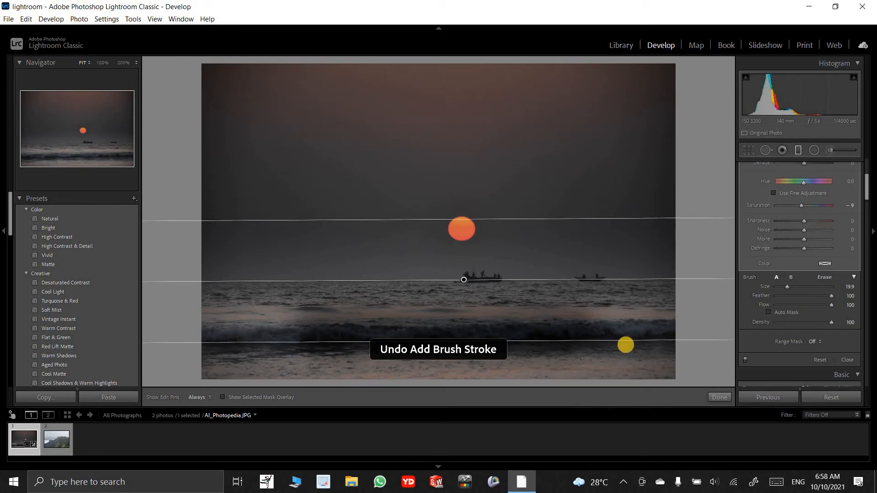
{"action": "left_click_drag", "start_coordinate": [826, 306], "coordinate": [774, 306]}
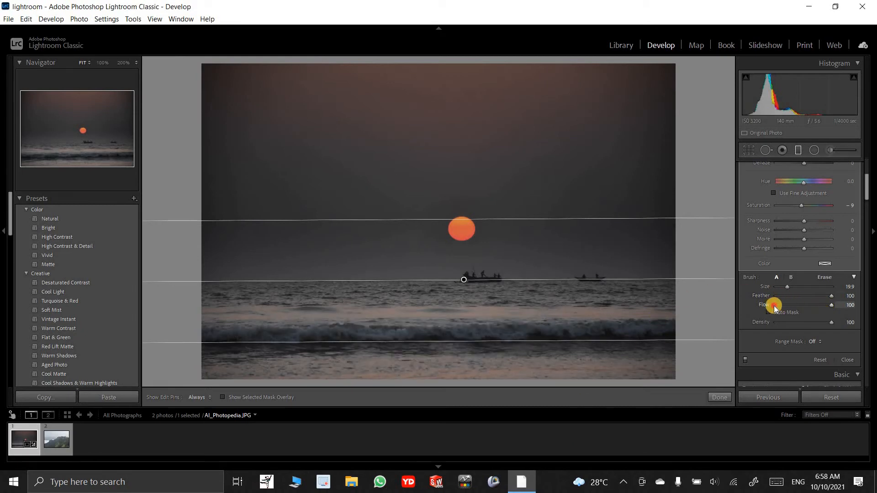
{"action": "left_click_drag", "start_coordinate": [369, 323], "coordinate": [550, 323]}
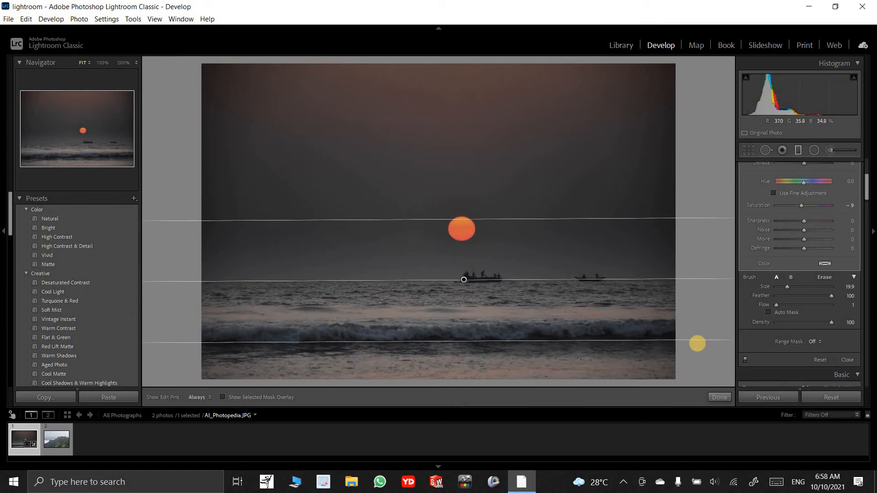
{"action": "key", "text": "ctrl+z"}
Try strokes along the breaking wave with brush flow 48 and 76, undoing each one
{"action": "left_click", "coordinate": [805, 305]}
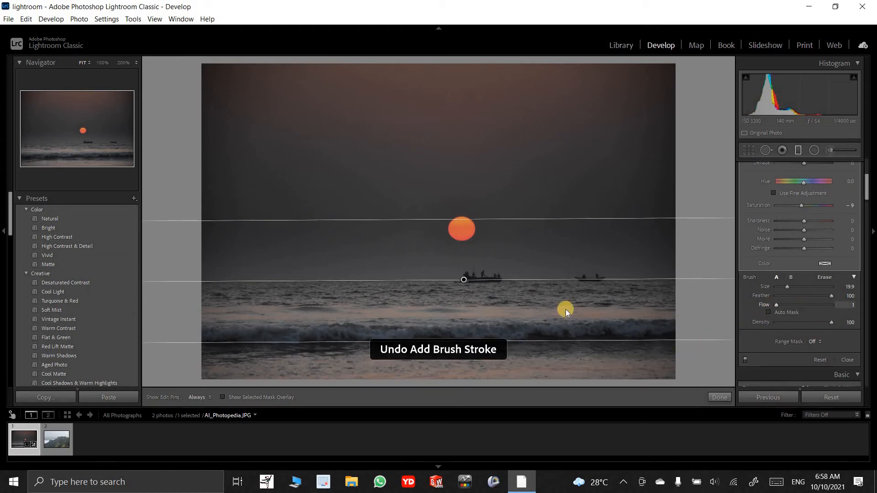
{"action": "key", "text": "h"}
{"action": "mouse_move", "coordinate": [577, 326]}
{"action": "left_mouse_down"}
{"action": "mouse_move", "coordinate": [267, 324]}
{"action": "mouse_move", "coordinate": [541, 321]}
{"action": "left_mouse_up"}
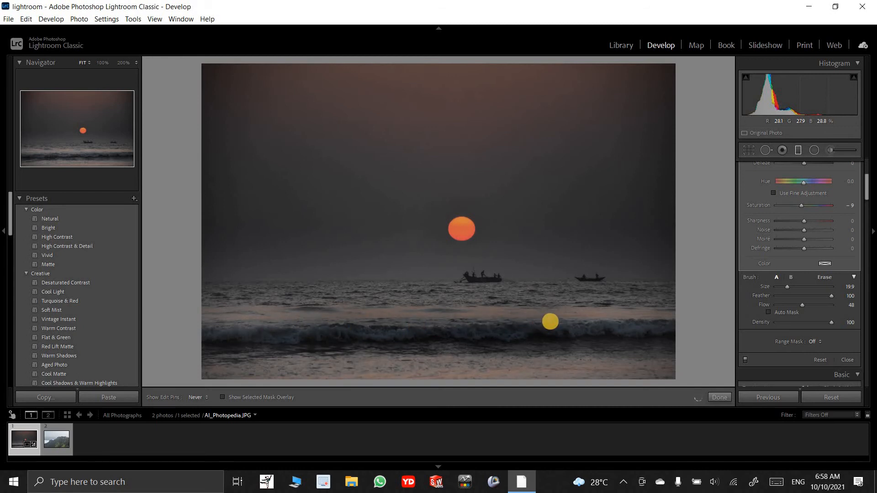
{"action": "key", "text": "ctrl+z"}
{"action": "left_click_drag", "start_coordinate": [811, 307], "coordinate": [817, 307]}
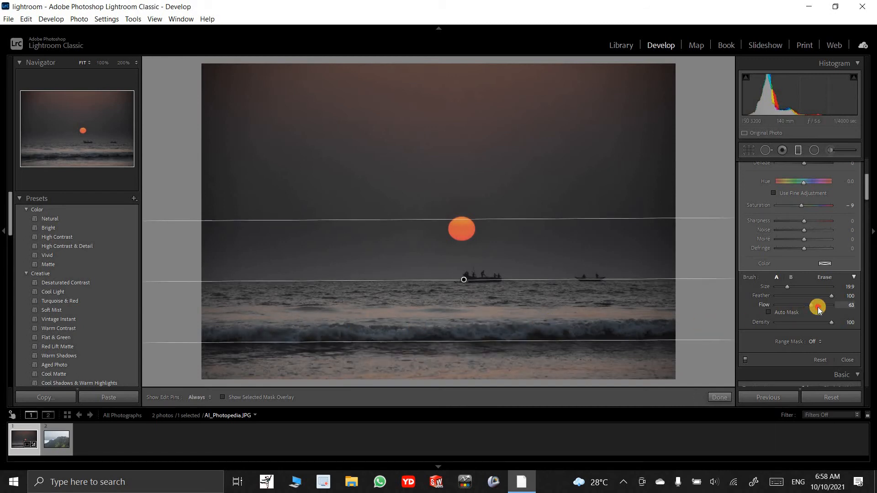
{"action": "left_click_drag", "start_coordinate": [286, 333], "coordinate": [572, 333]}
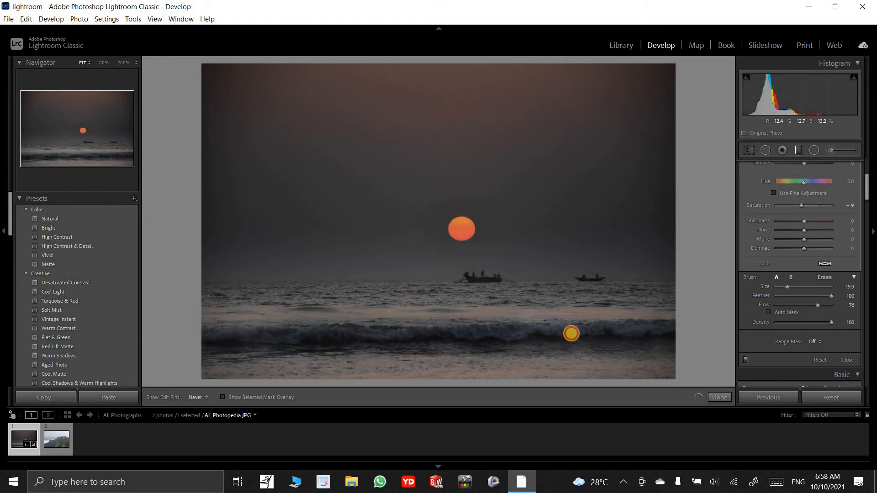
{"action": "key", "text": "ctrl+z"}
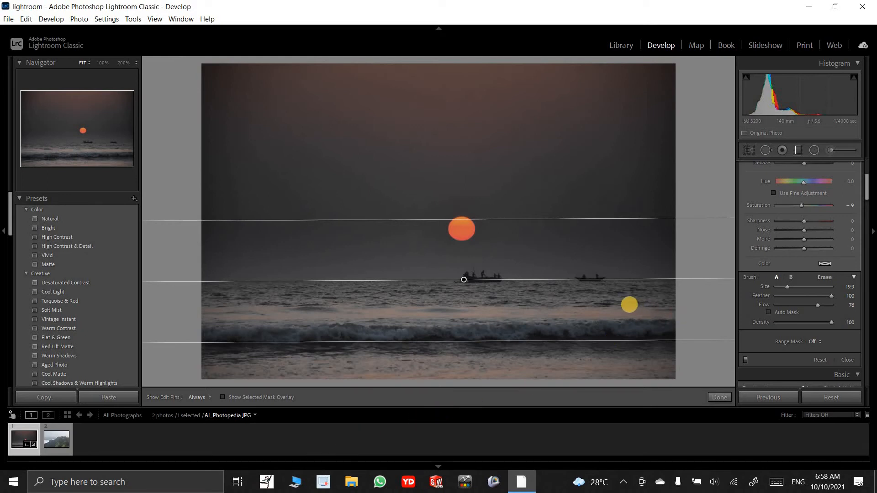
Try deleting the graduated filter and undo the deletion
{"action": "left_click", "coordinate": [397, 325]}
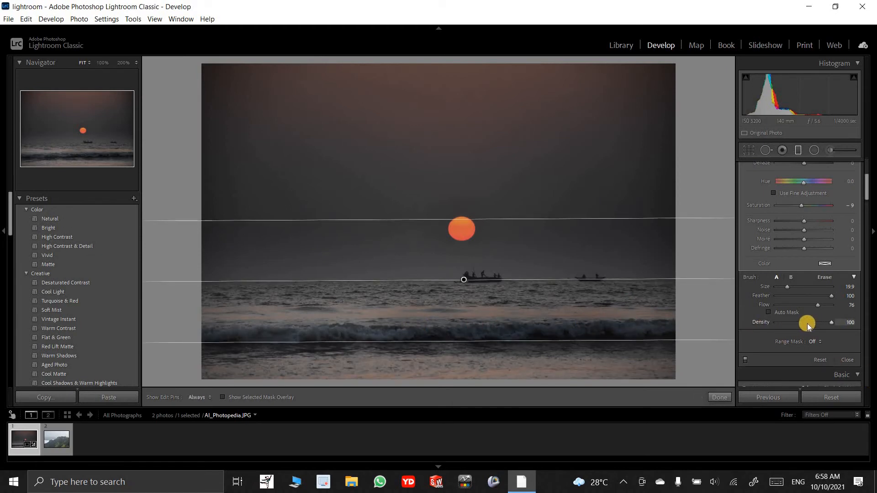
{"action": "key", "text": "Delete"}
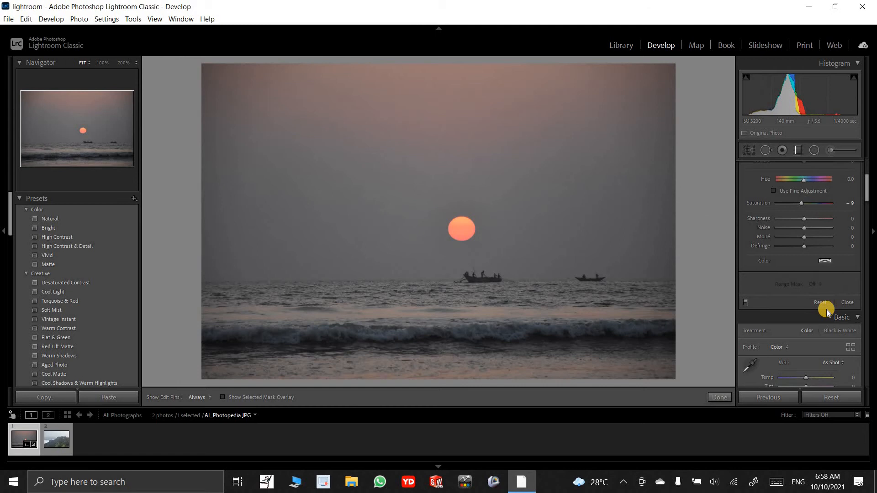
{"action": "key", "text": "ctrl+z"}
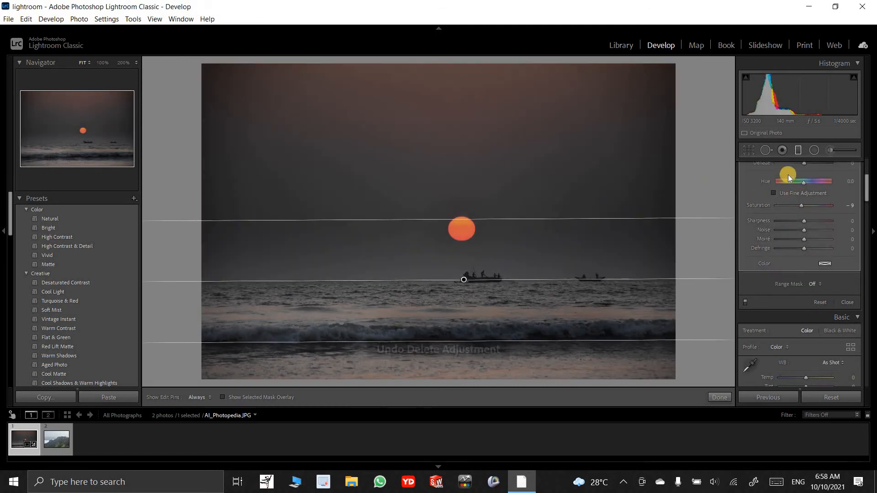
Switch back to the filter's mask brush, set its flow to 100, and try a stroke along the wave before undoing it
{"action": "scroll", "coordinate": [847, 183], "scroll_direction": "up", "scroll_amount": 4}
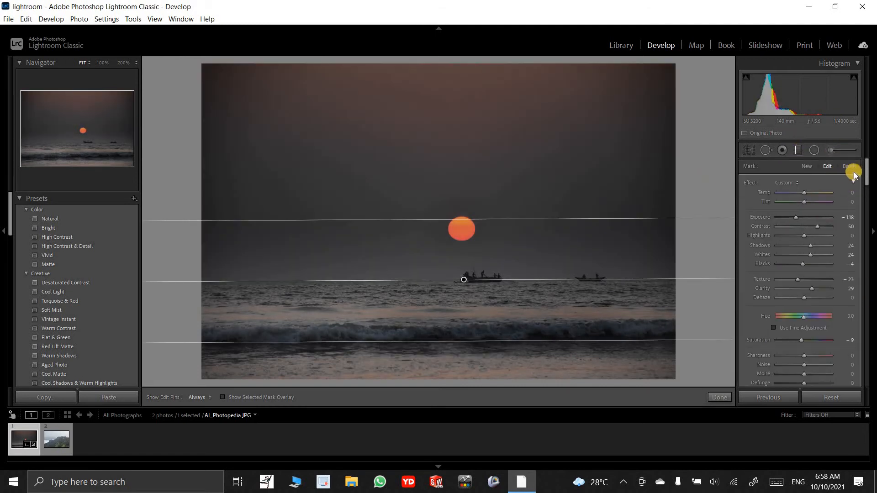
{"action": "left_click", "coordinate": [851, 169]}
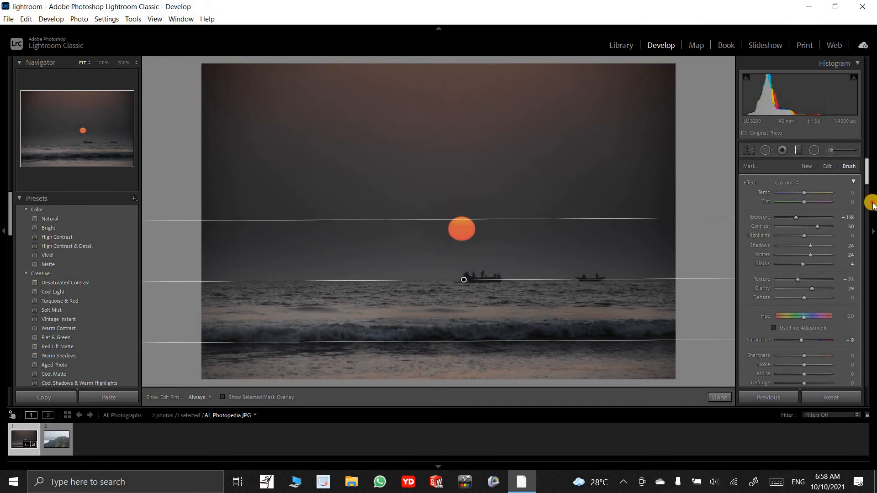
{"action": "scroll", "coordinate": [872, 201], "scroll_direction": "down", "scroll_amount": 5}
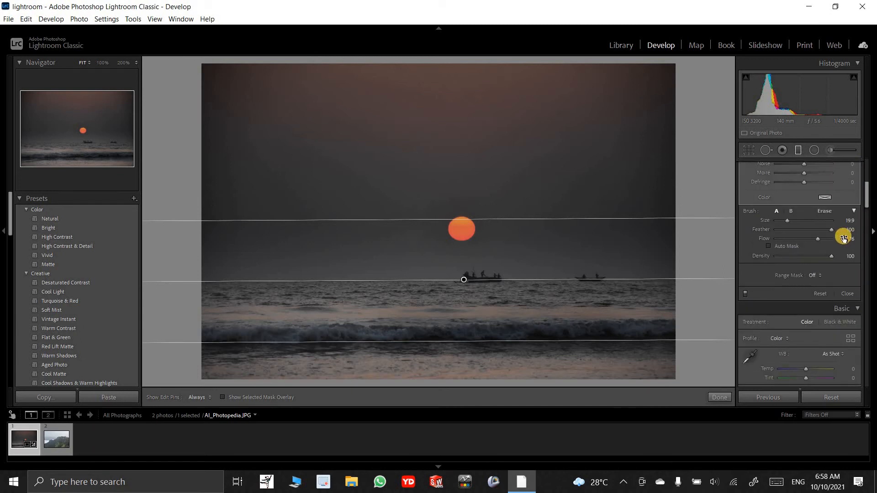
{"action": "left_click_drag", "start_coordinate": [818, 239], "coordinate": [858, 237]}
{"action": "left_click_drag", "start_coordinate": [382, 317], "coordinate": [565, 325]}
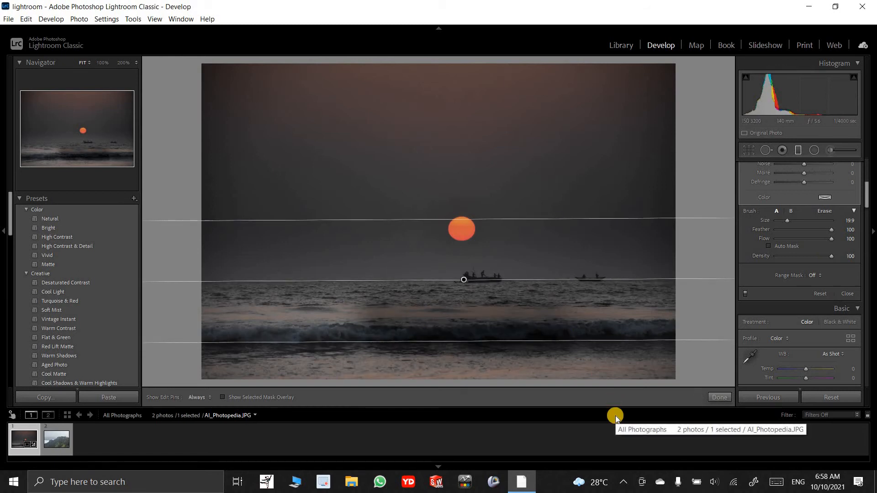
{"action": "key", "text": "ctrl+z"}
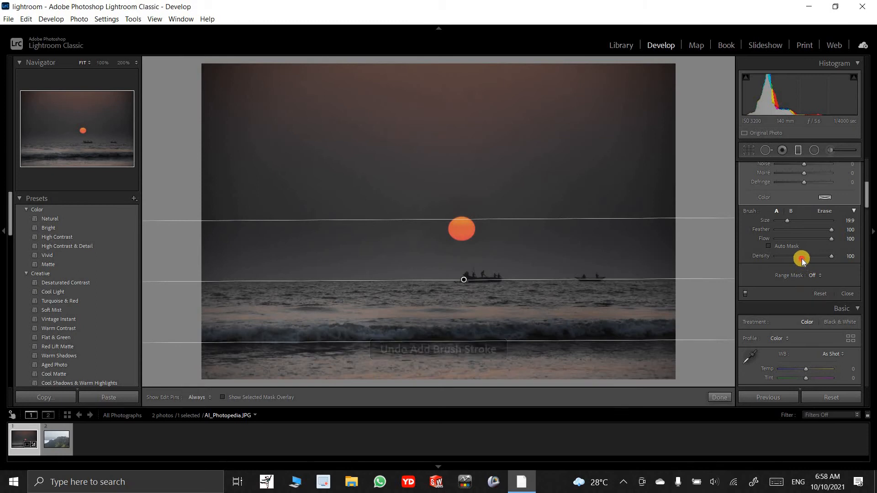
Set the brush density to 46, paint over the waves and foreground water, and undo the last change
{"action": "left_click", "coordinate": [801, 256]}
{"action": "key", "text": "h"}
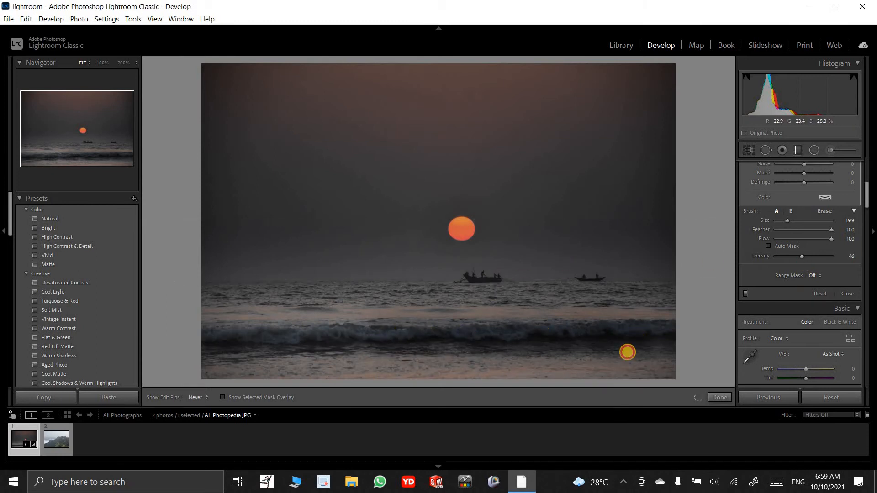
{"action": "key", "text": "h"}
{"action": "mouse_move", "coordinate": [318, 318]}
{"action": "left_mouse_down"}
{"action": "mouse_move", "coordinate": [621, 320]}
{"action": "mouse_move", "coordinate": [504, 354]}
{"action": "mouse_move", "coordinate": [220, 350]}
{"action": "left_mouse_up"}
{"action": "left_click_drag", "start_coordinate": [442, 358], "coordinate": [662, 358]}
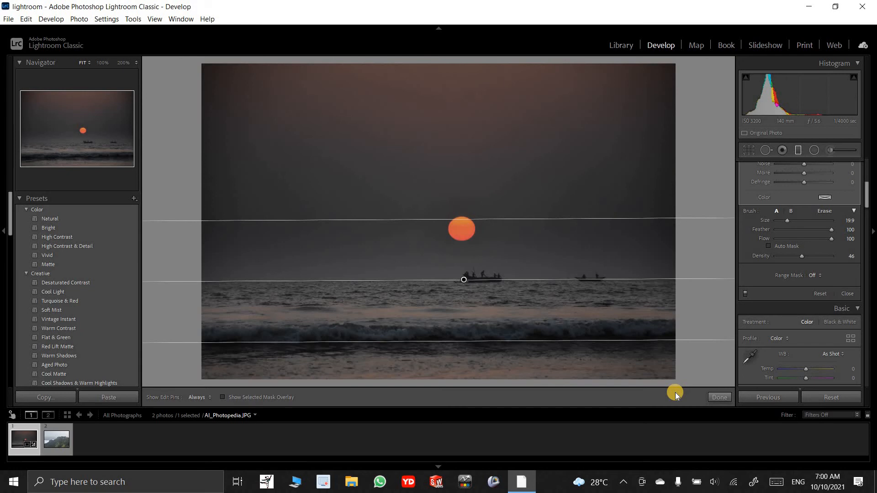
{"action": "key", "text": "ctrl+z"}
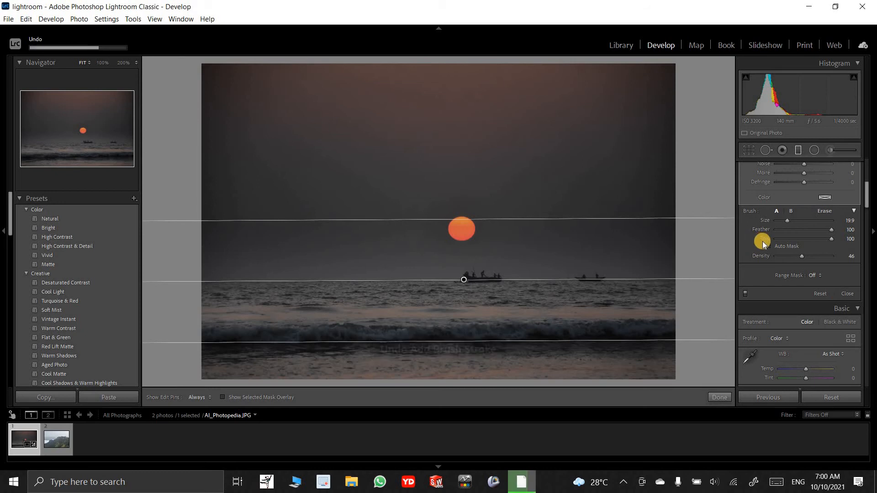
Enable Auto Mask for the brush, try strokes along the breaking wave and the water below it, and undo the last one
{"action": "left_click", "coordinate": [767, 247]}
{"action": "left_click_drag", "start_coordinate": [259, 320], "coordinate": [570, 321]}
{"action": "left_click_drag", "start_coordinate": [246, 345], "coordinate": [600, 344]}
{"action": "key", "text": "h"}
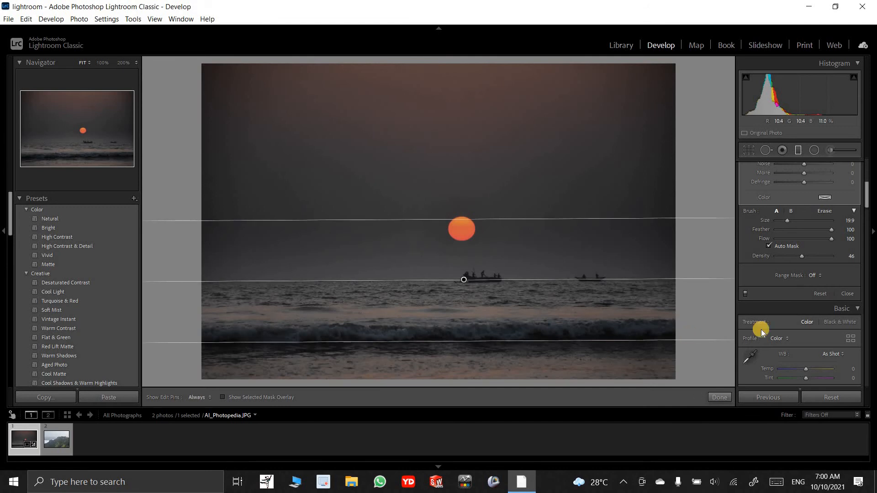
{"action": "key", "text": "ctrl+z"}
Try the Erase brush mode, then switch to brush B and set its size to 16
{"action": "left_click", "coordinate": [853, 210]}
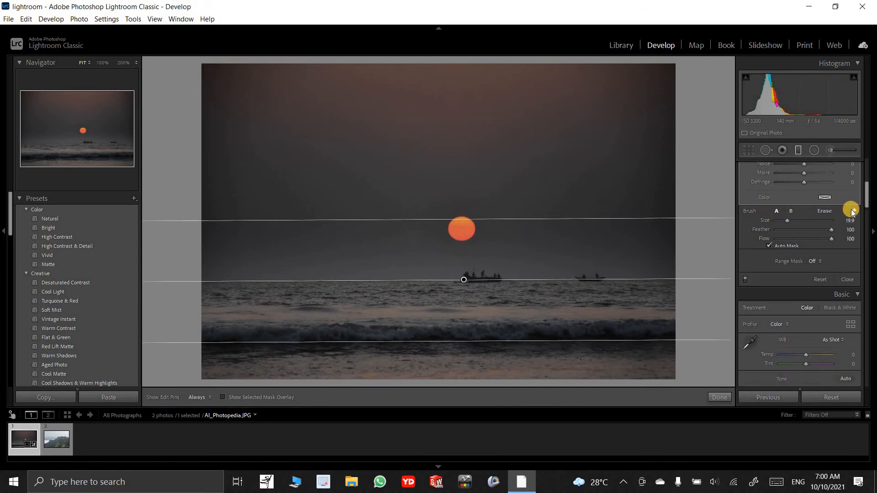
{"action": "left_click", "coordinate": [827, 211]}
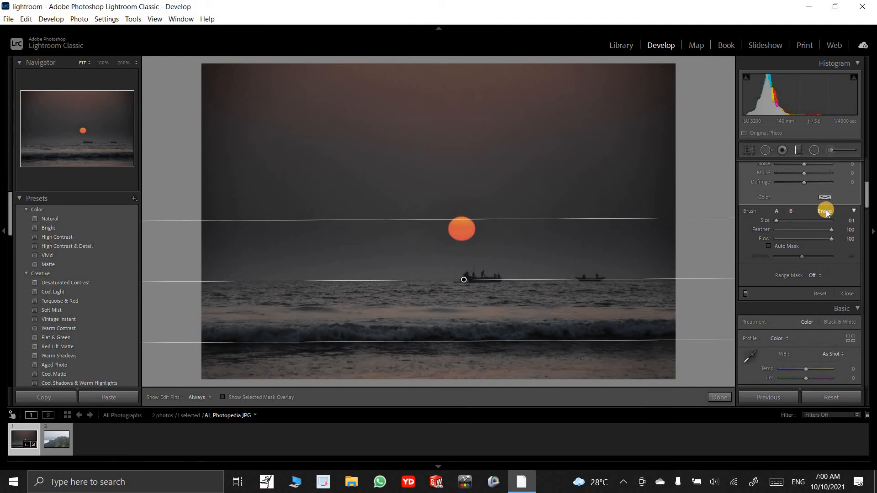
{"action": "left_click_drag", "start_coordinate": [820, 221], "coordinate": [785, 211]}
{"action": "left_click", "coordinate": [786, 211]}
{"action": "left_click", "coordinate": [790, 210]}
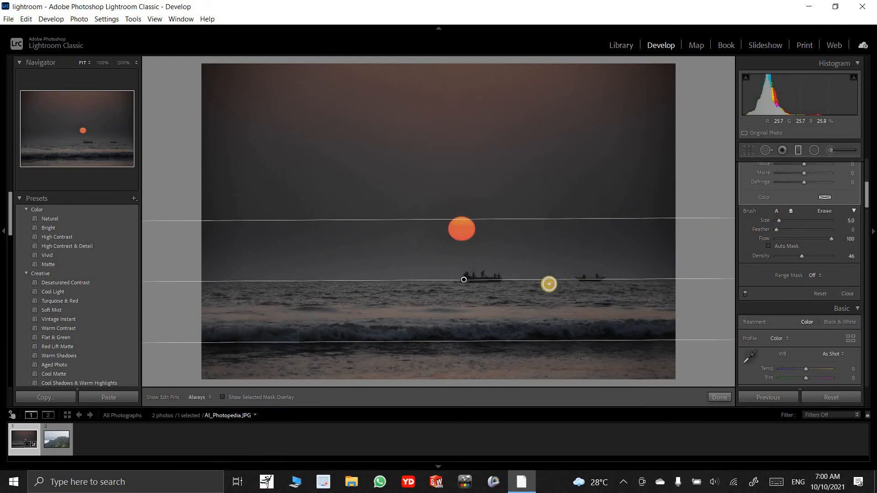
{"action": "left_click", "coordinate": [785, 220]}
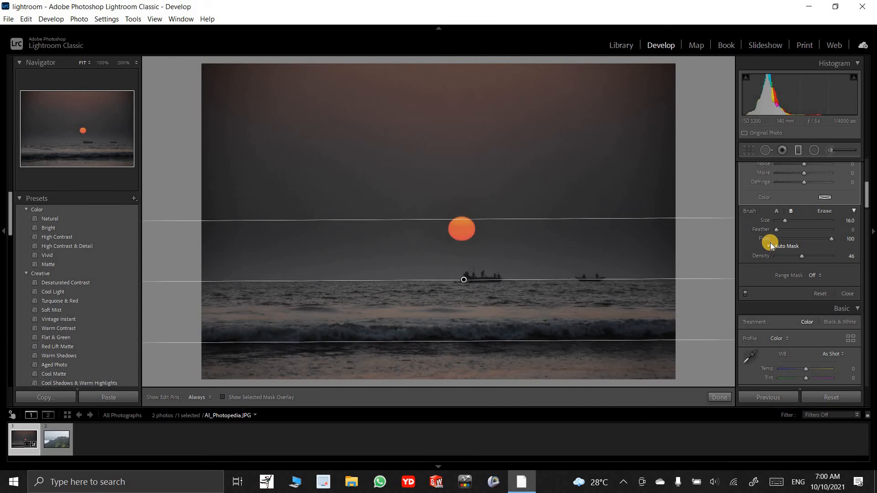
{"action": "key", "text": "s"}
{"action": "key", "text": "s"}
{"action": "scroll", "coordinate": [794, 213], "scroll_direction": "up", "scroll_amount": 5}
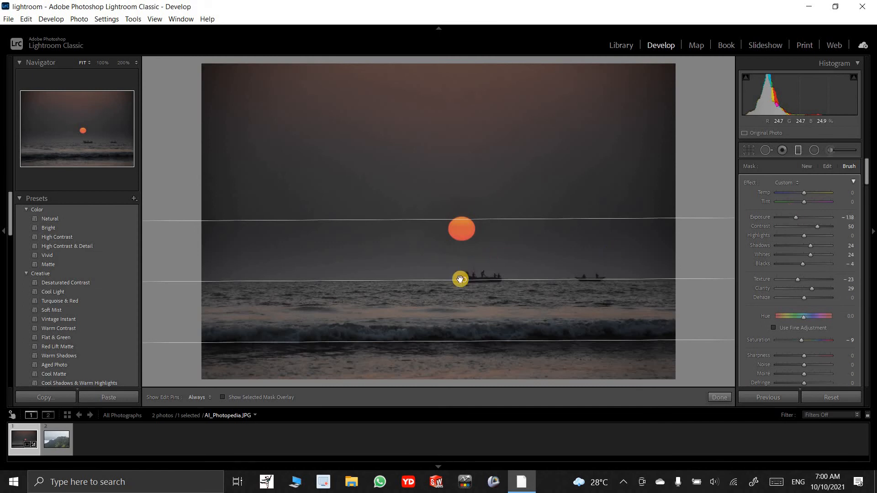
Move the graduated filter up by its pin so its centre line sits between the sun and the larger boat
{"action": "left_click_drag", "start_coordinate": [472, 242], "coordinate": [477, 275]}
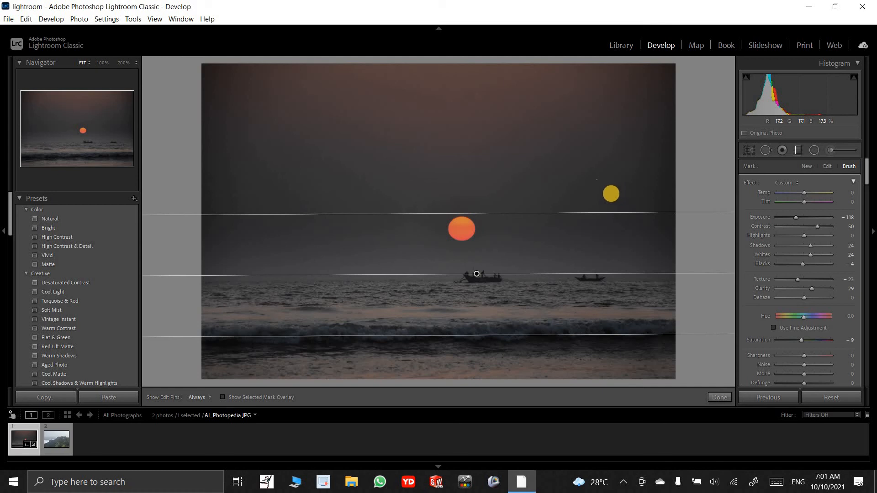
{"action": "left_click_drag", "start_coordinate": [477, 274], "coordinate": [491, 227]}
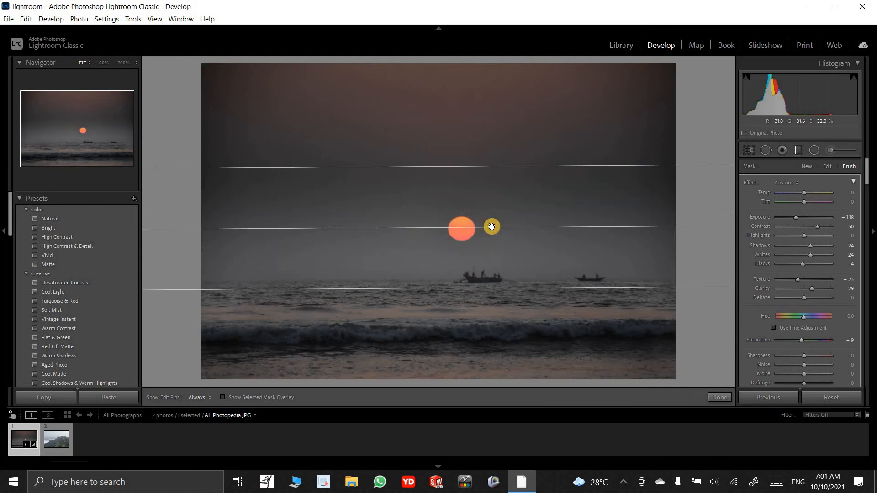
{"action": "mouse_move", "coordinate": [492, 227]}
{"action": "left_click_drag", "start_coordinate": [492, 227], "coordinate": [486, 255]}
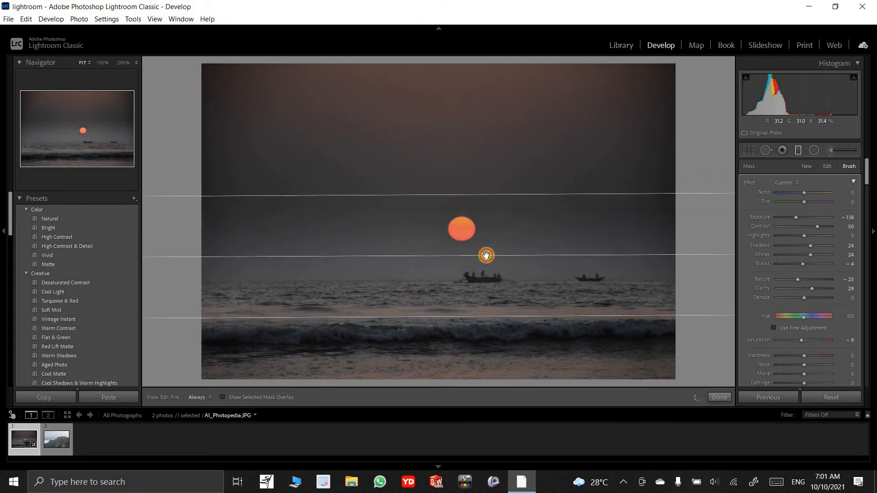
{"action": "mouse_move", "coordinate": [485, 255]}
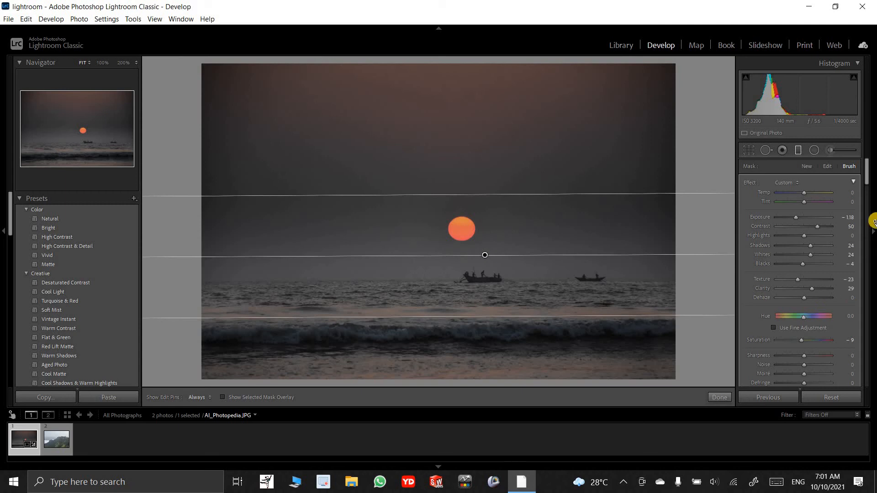
{"action": "mouse_move", "coordinate": [869, 183]}
{"action": "left_mouse_down"}
{"action": "mouse_move", "coordinate": [868, 305]}
{"action": "mouse_move", "coordinate": [873, 170]}
{"action": "left_mouse_up"}
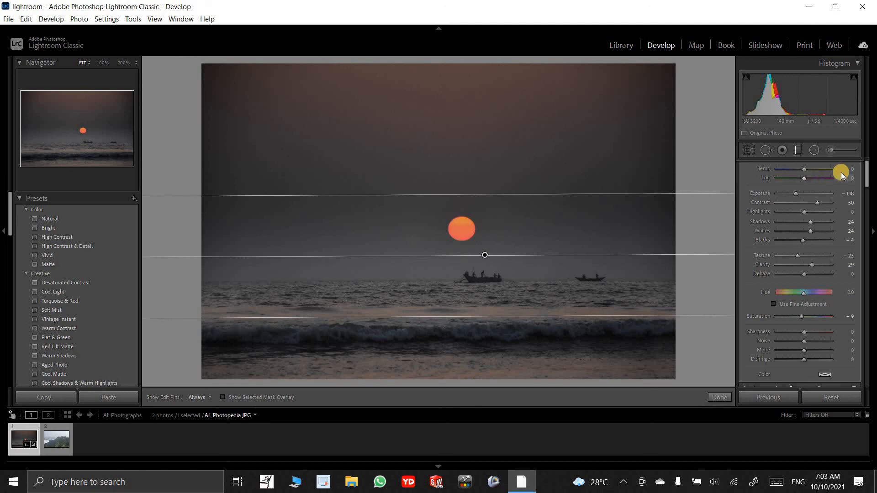
{"action": "left_click", "coordinate": [866, 260]}
{"action": "mouse_move", "coordinate": [866, 260]}
{"action": "left_mouse_down"}
{"action": "mouse_move", "coordinate": [856, 339]}
{"action": "mouse_move", "coordinate": [846, 160]}
{"action": "left_mouse_up"}
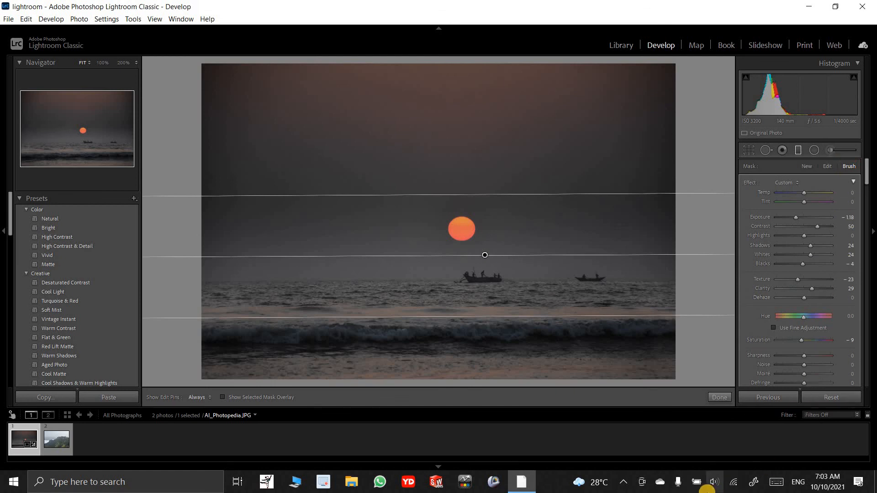